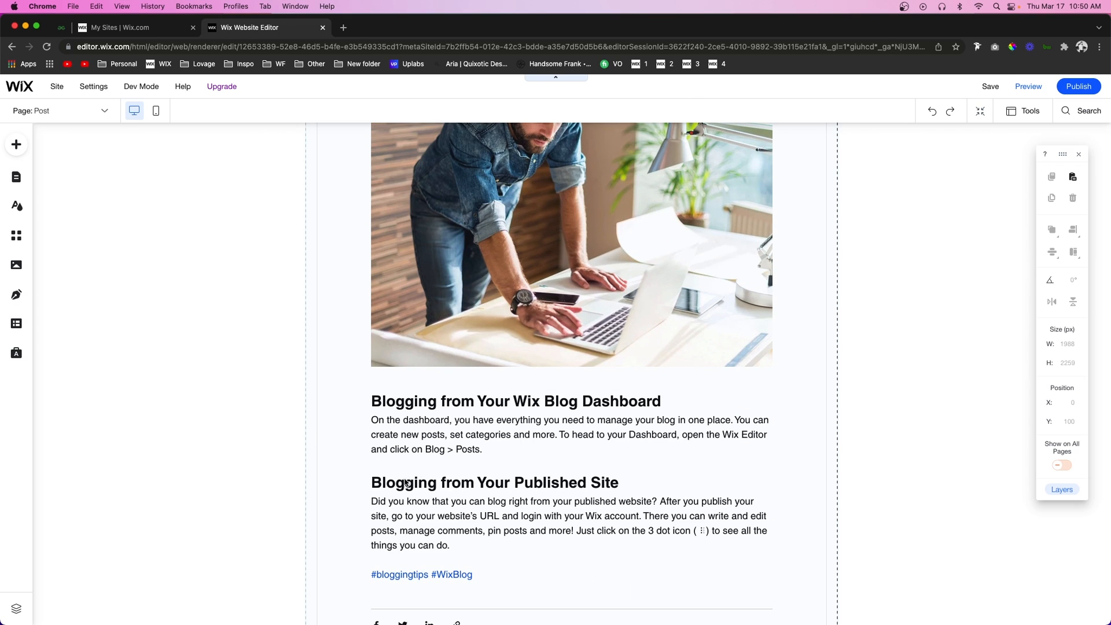
- Look through the blog post page, examining its heading, intro text, image, section headings, hashtags and share options
scroll(444, 532, up, 2)
scroll(537, 381, up, 10)
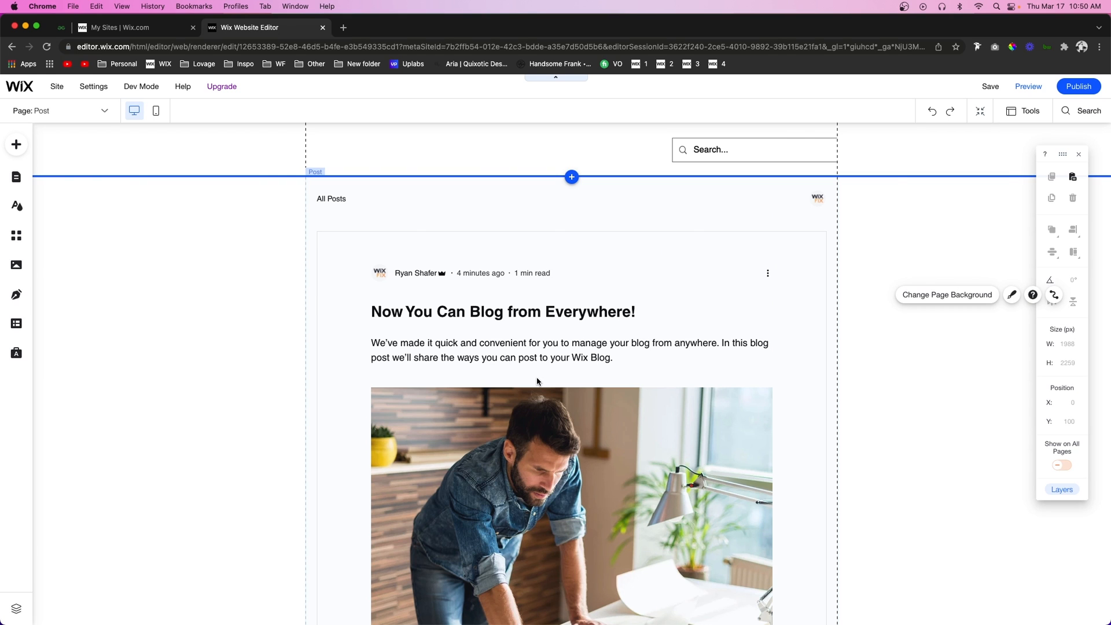
scroll(537, 382, down, 7)
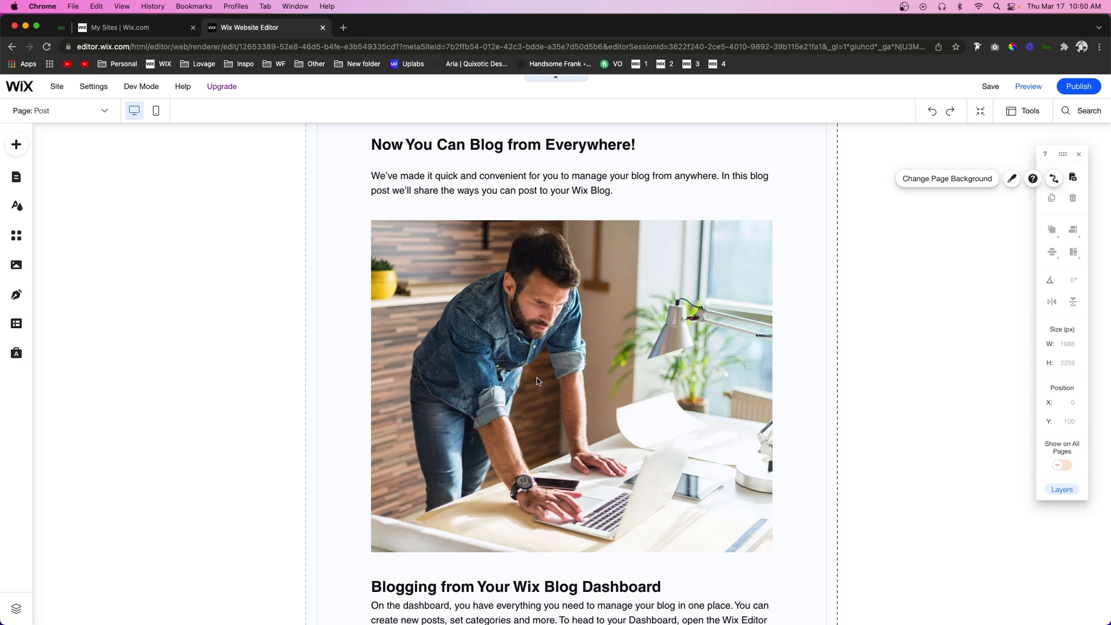
scroll(537, 382, up, 5)
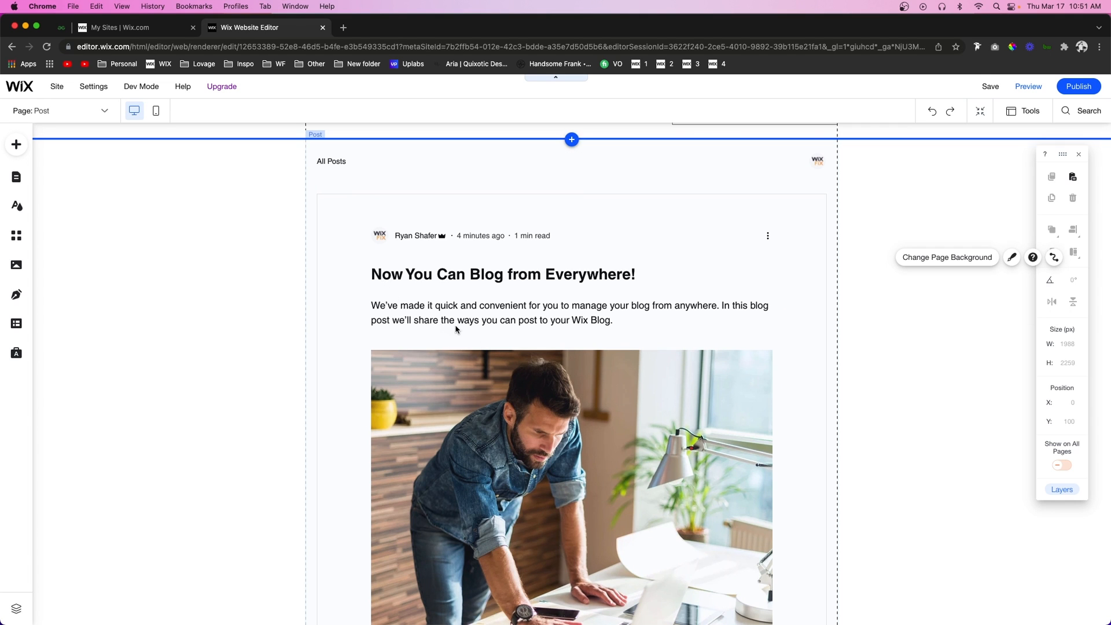
scroll(599, 320, down, 6)
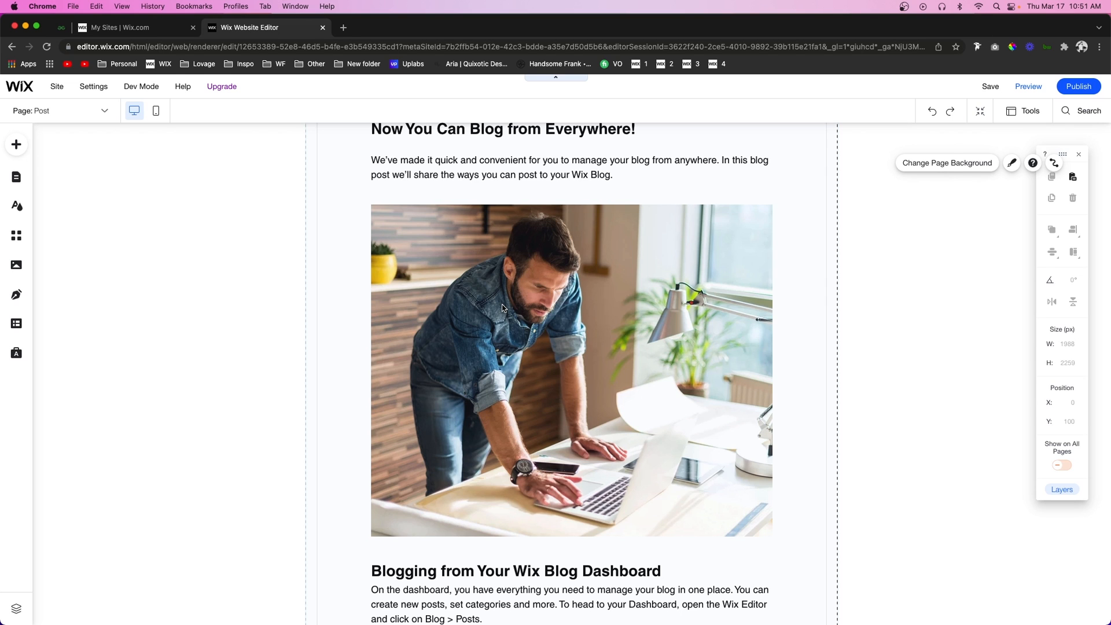
scroll(503, 308, up, 1)
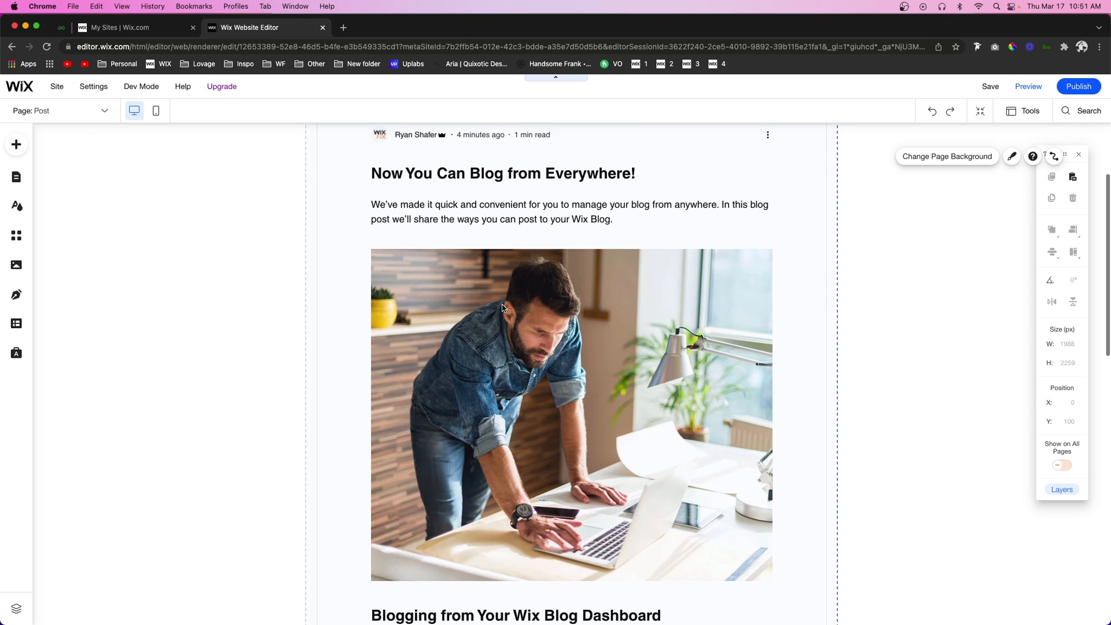
scroll(439, 274, up, 1)
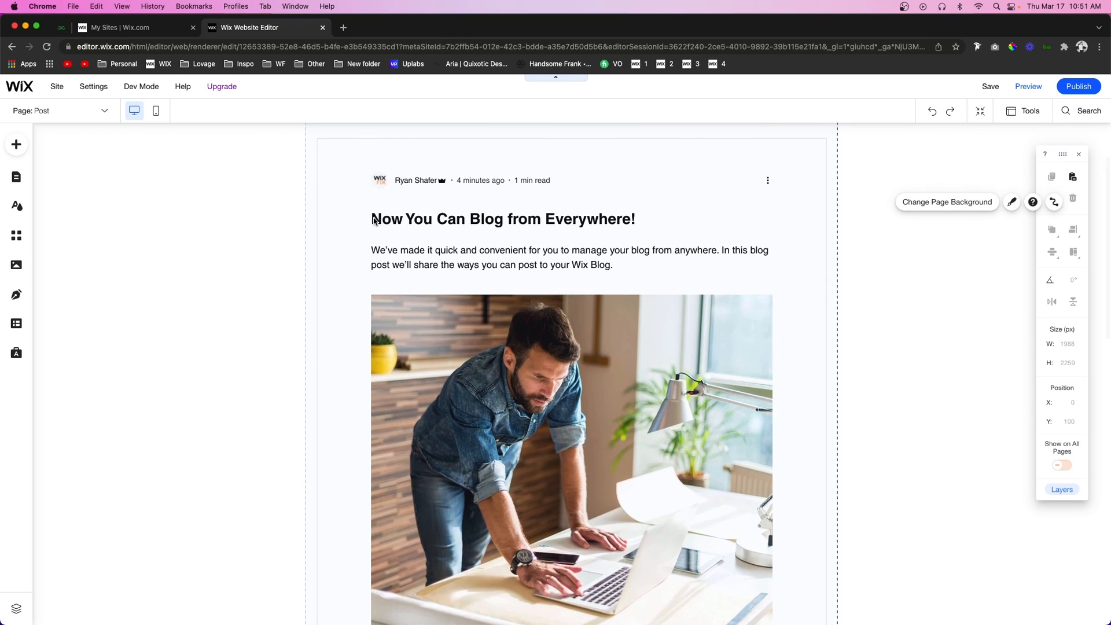
scroll(528, 264, down, 5)
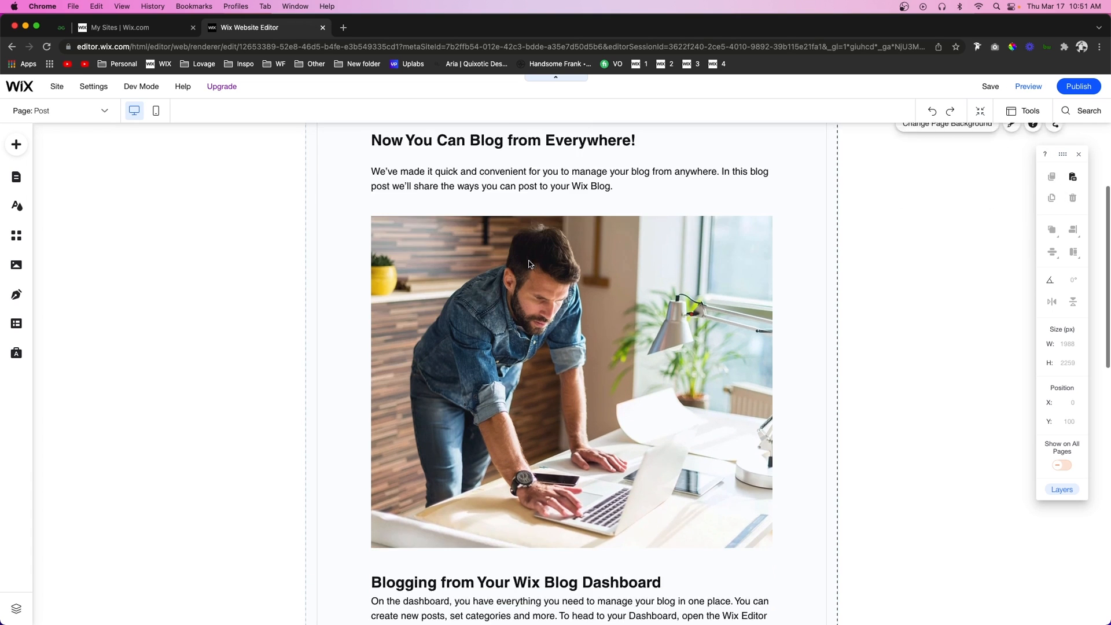
scroll(604, 295, down, 3)
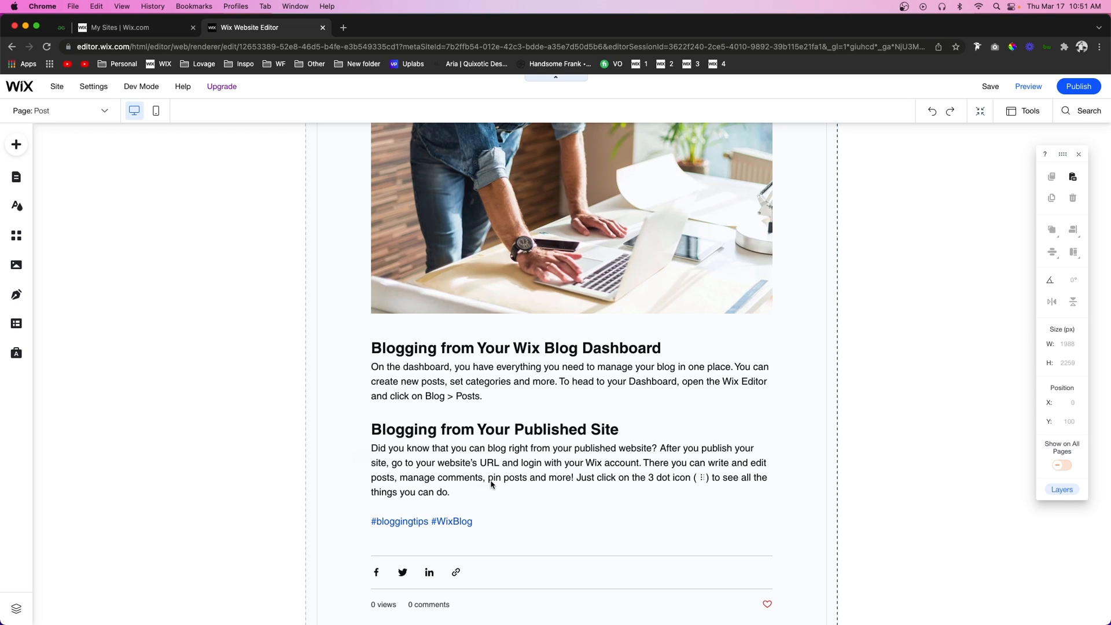
scroll(489, 484, up, 5)
scroll(490, 484, up, 3)
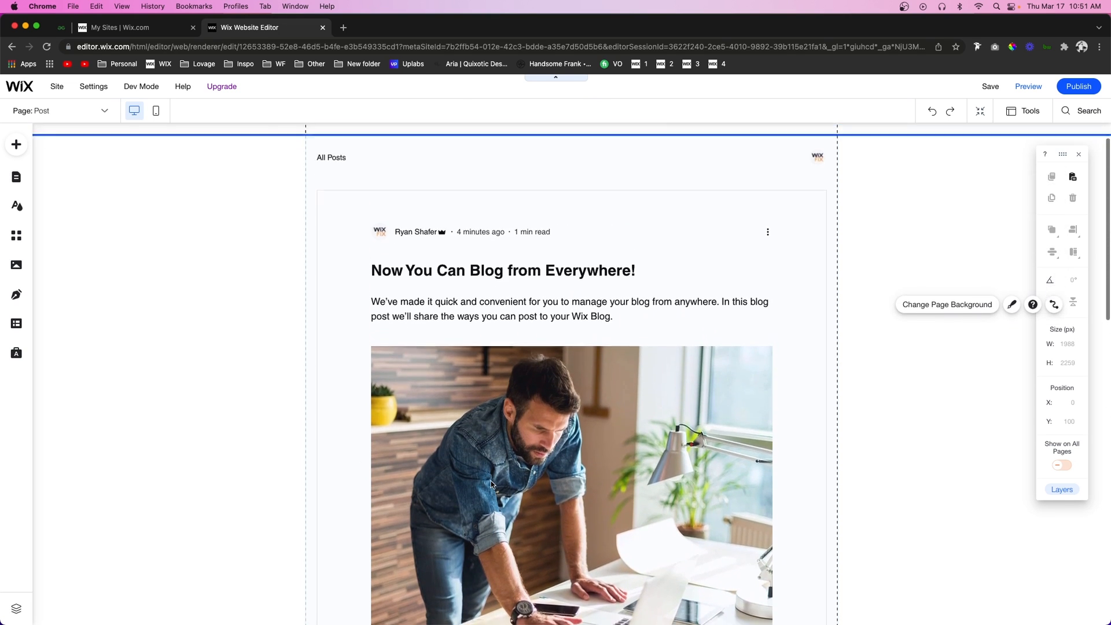
scroll(490, 484, down, 2)
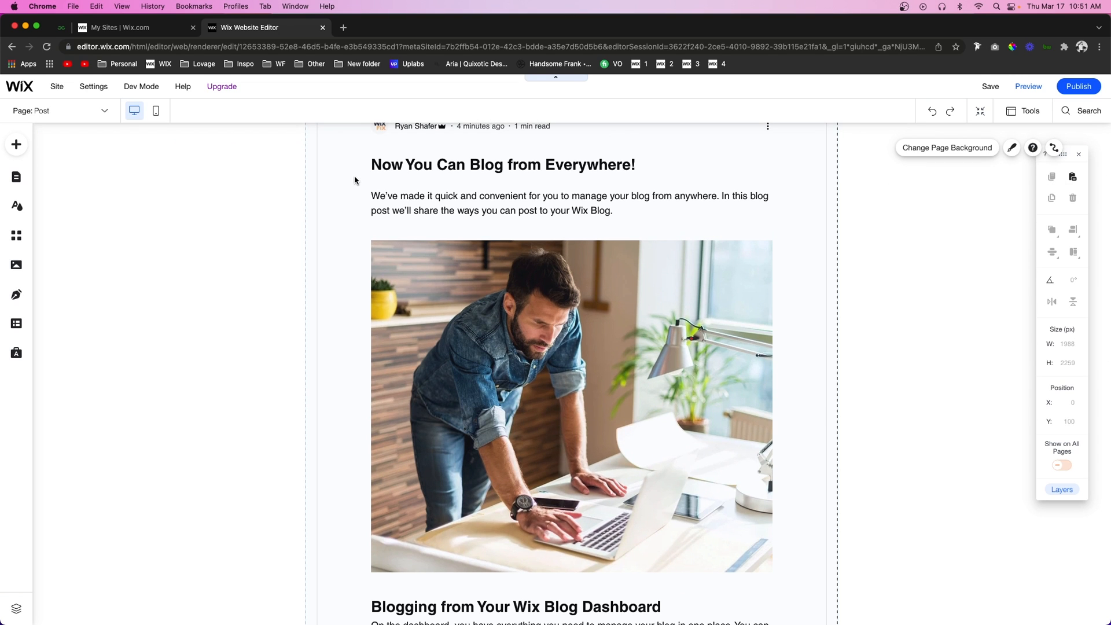
scroll(442, 184, down, 6)
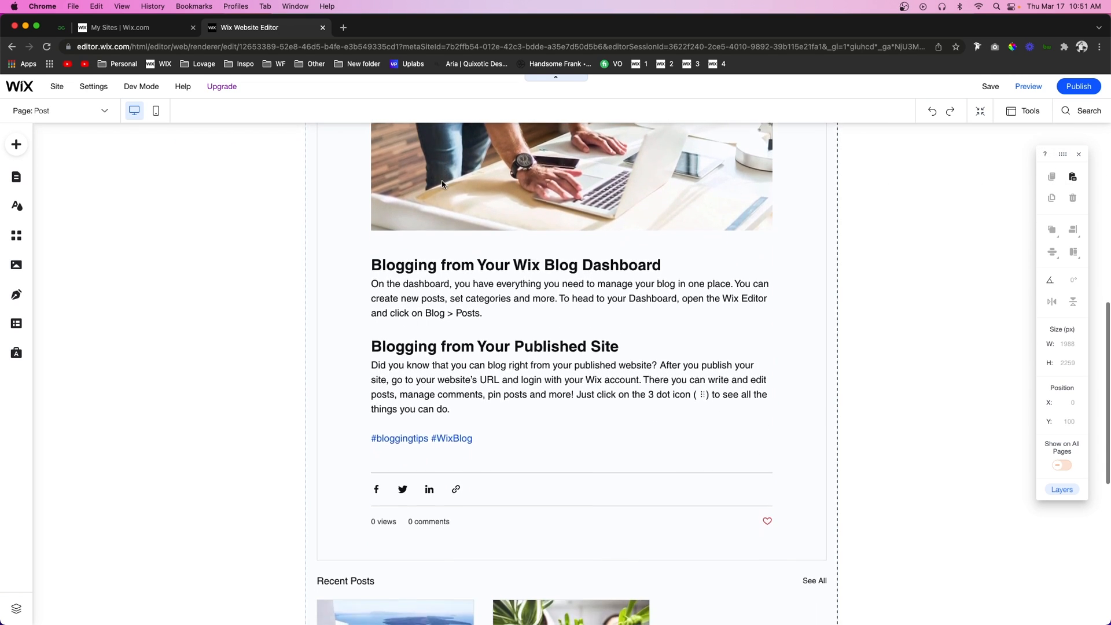
scroll(499, 296, up, 4)
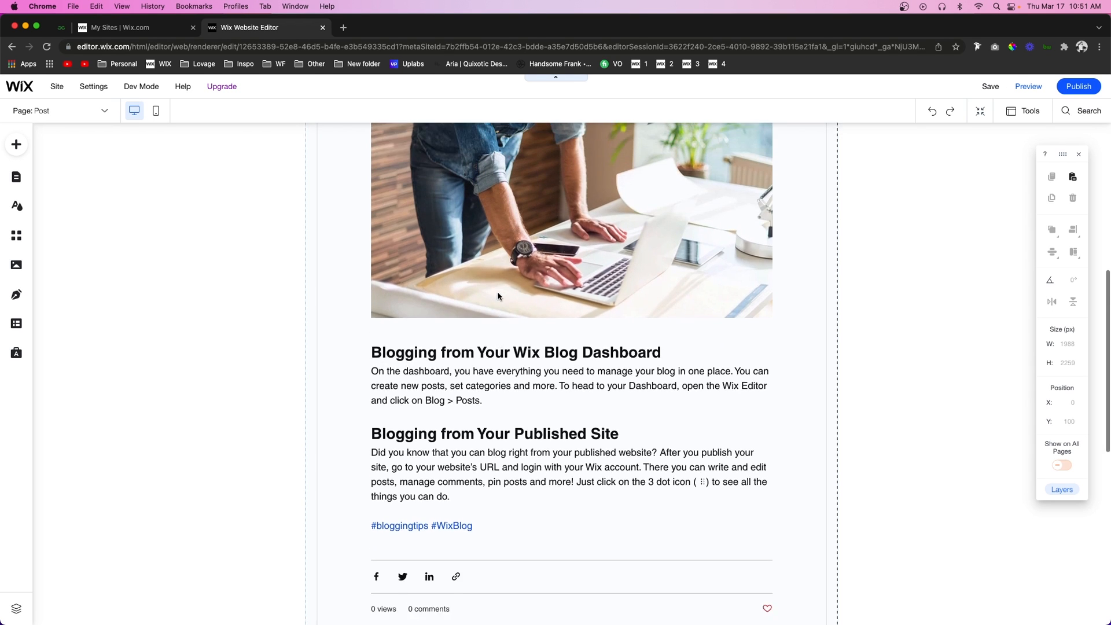
scroll(498, 295, up, 3)
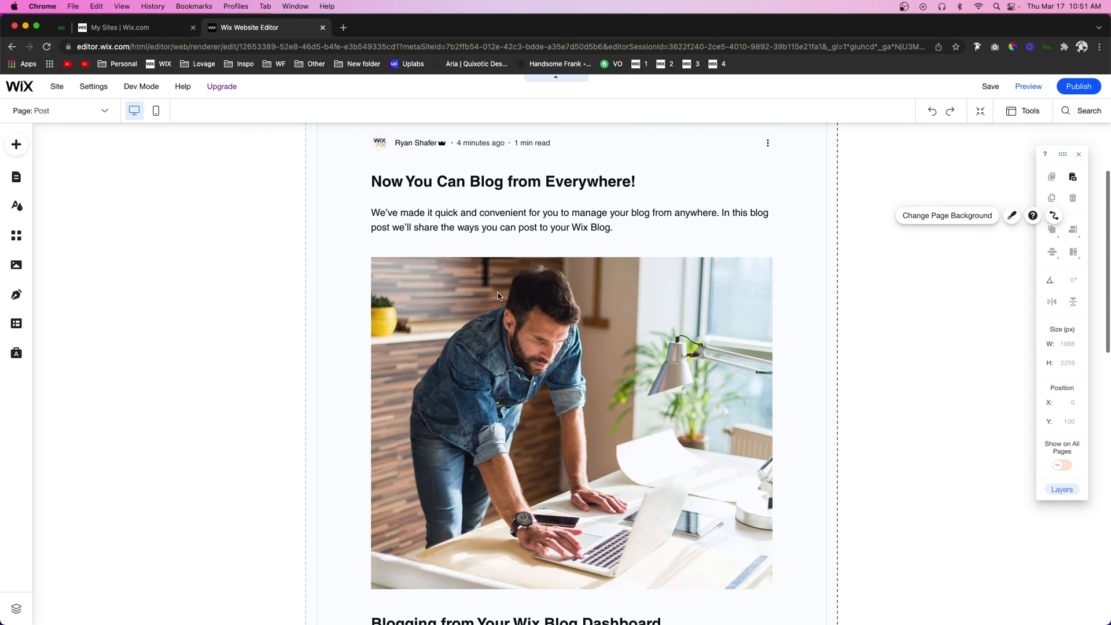
scroll(543, 373, down, 6)
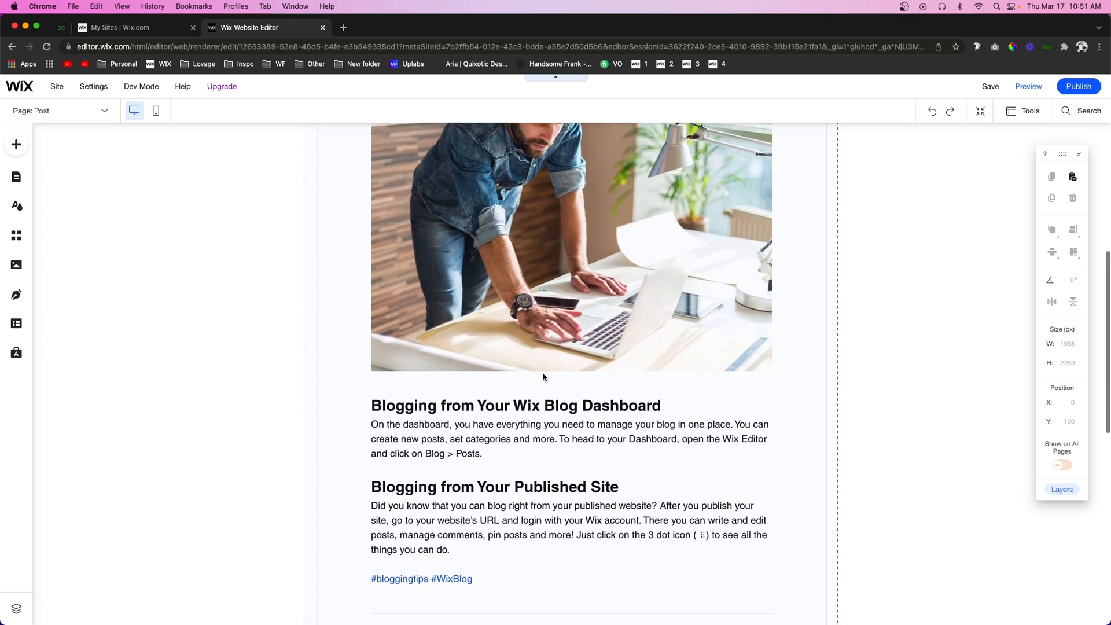
scroll(543, 377, down, 1)
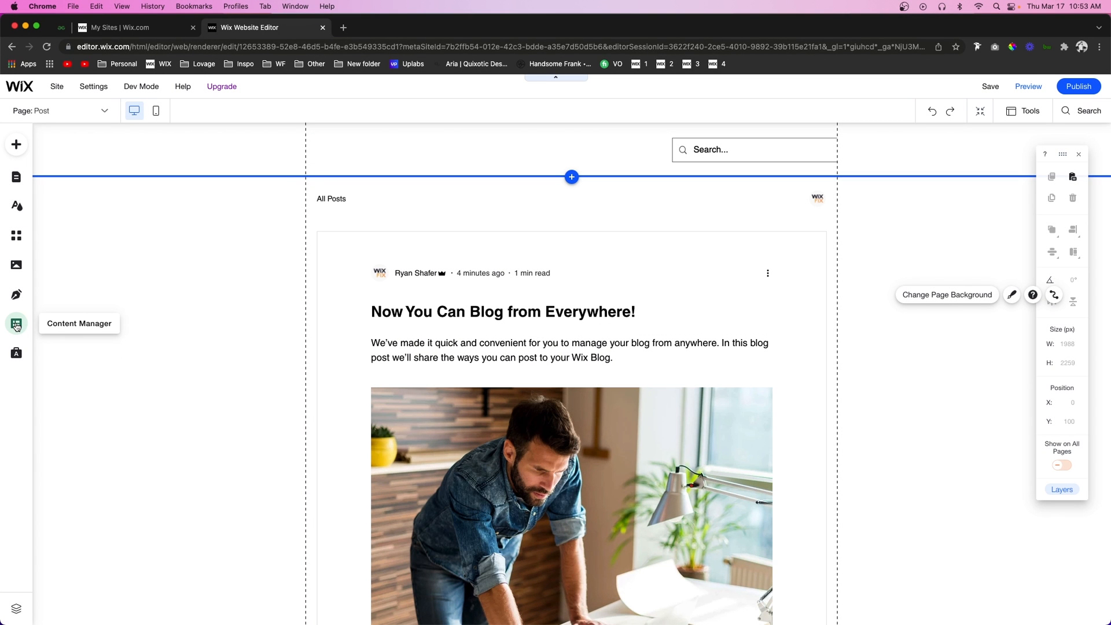
- Add a Content Manager preset to the site, choosing the custom Item List layout
click(16, 326)
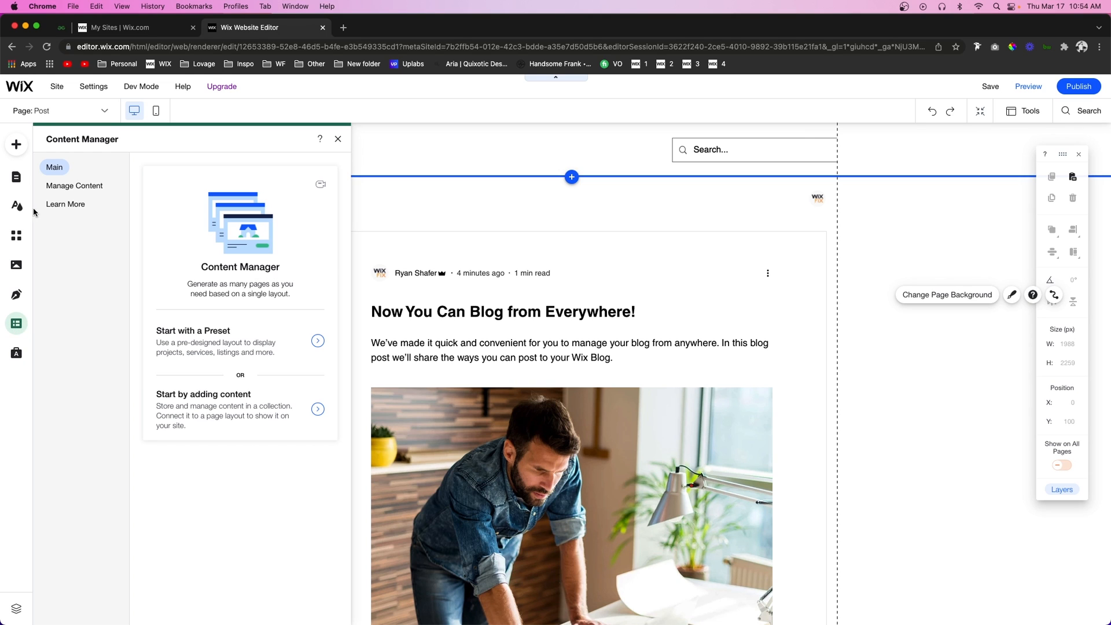
click(16, 146)
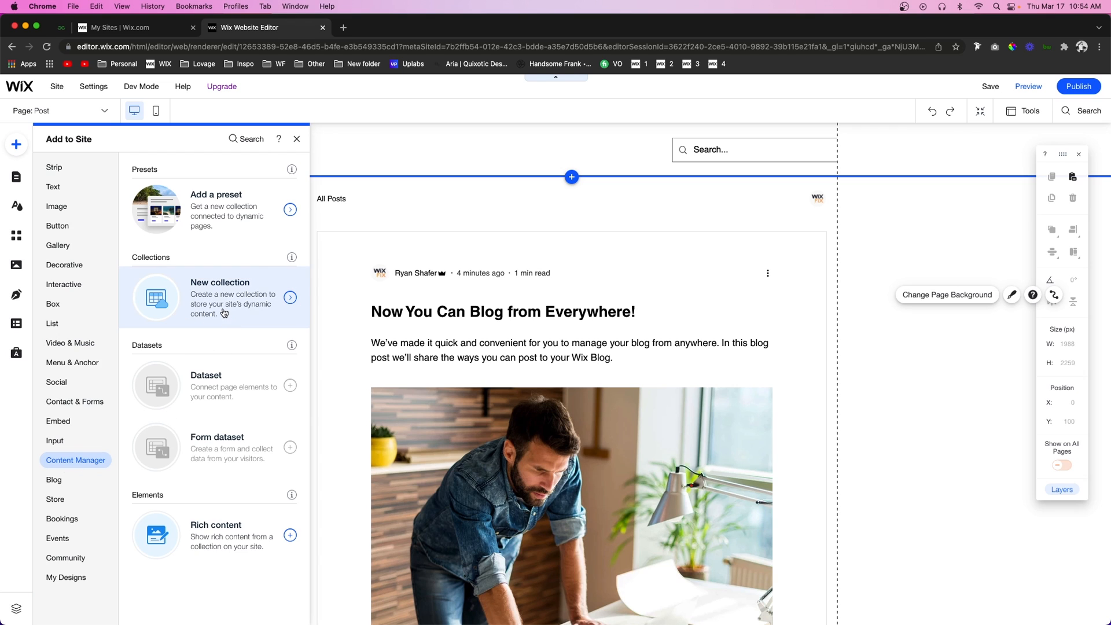
click(218, 218)
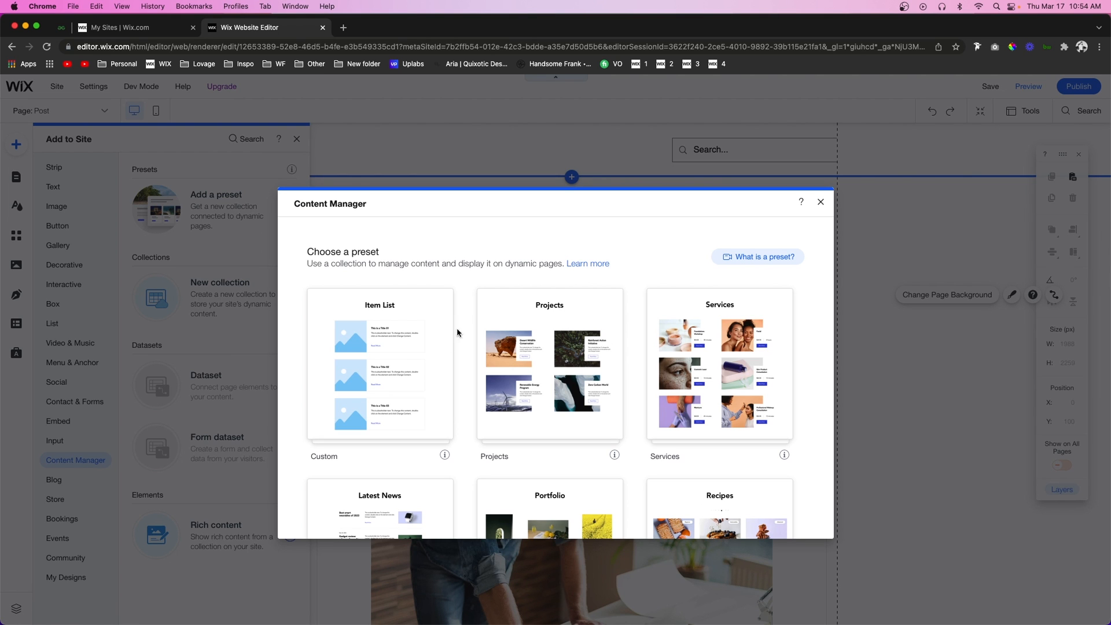
mouse_move(383, 357)
click(389, 350)
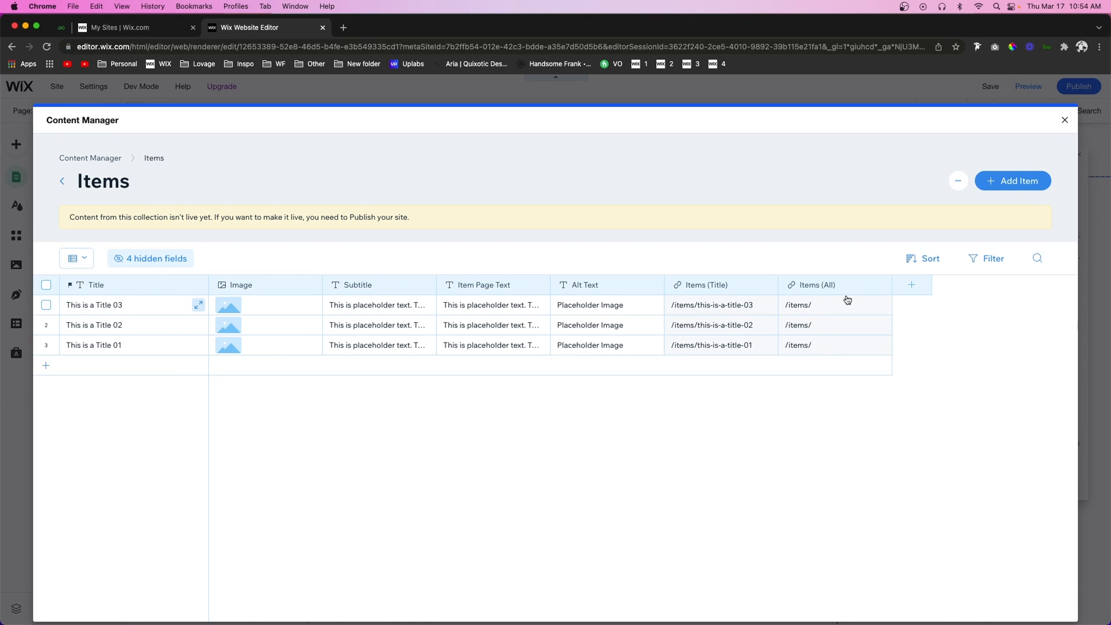
- Add a field named New Field with the Rich Content type to the Items collection and save it
click(912, 286)
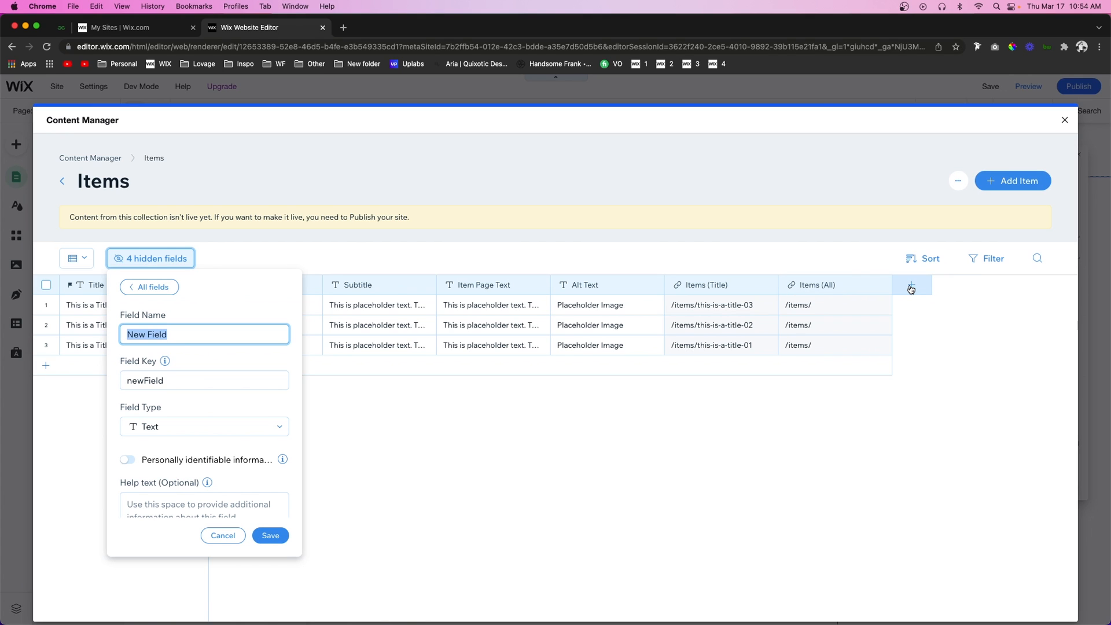
click(168, 428)
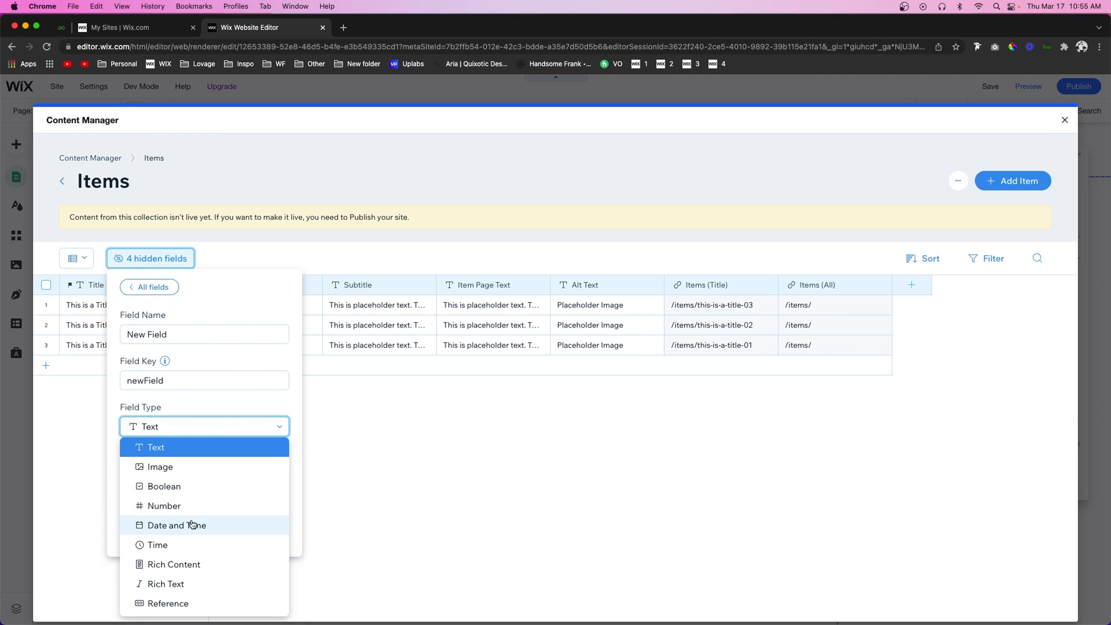
scroll(185, 523, down, 2)
click(169, 519)
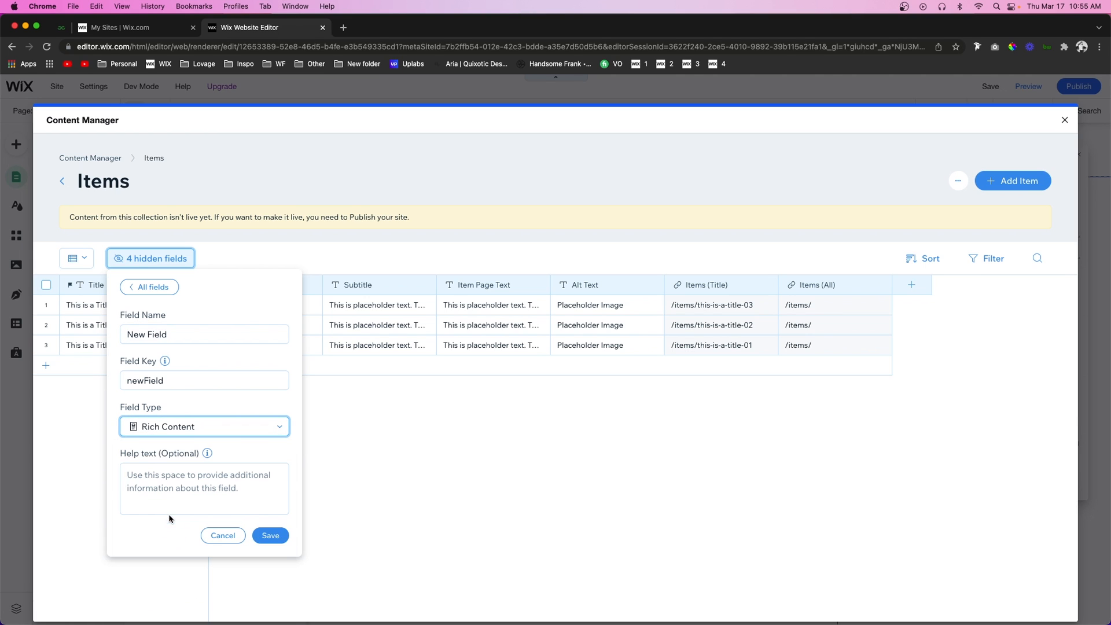
click(271, 536)
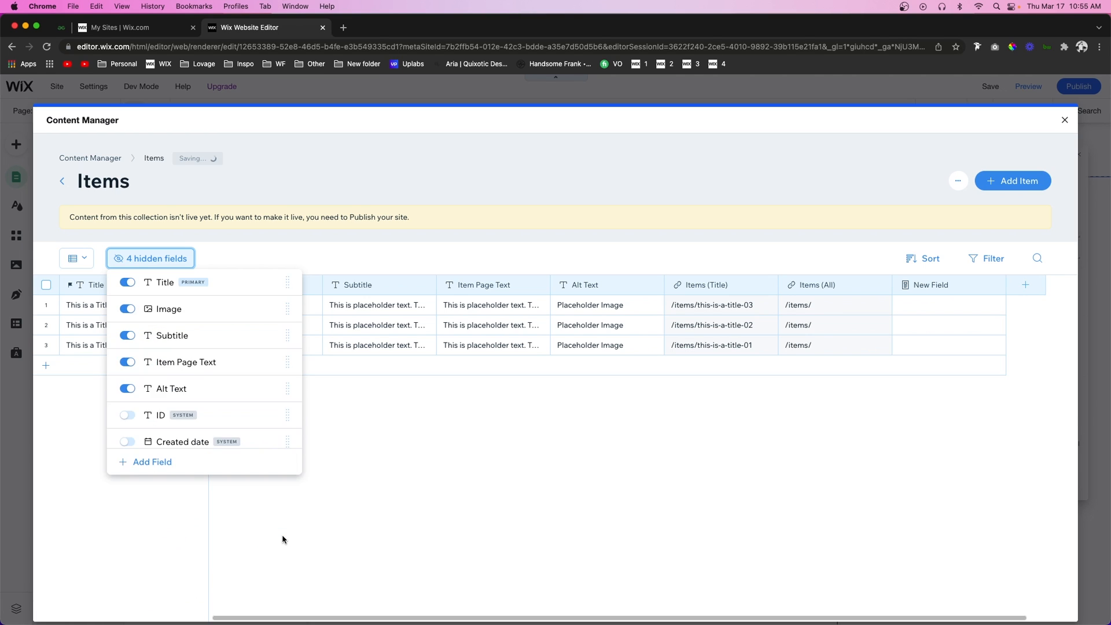
- Read the full Item Page Text of the first item, This is a Title 03, without editing it
click(480, 307)
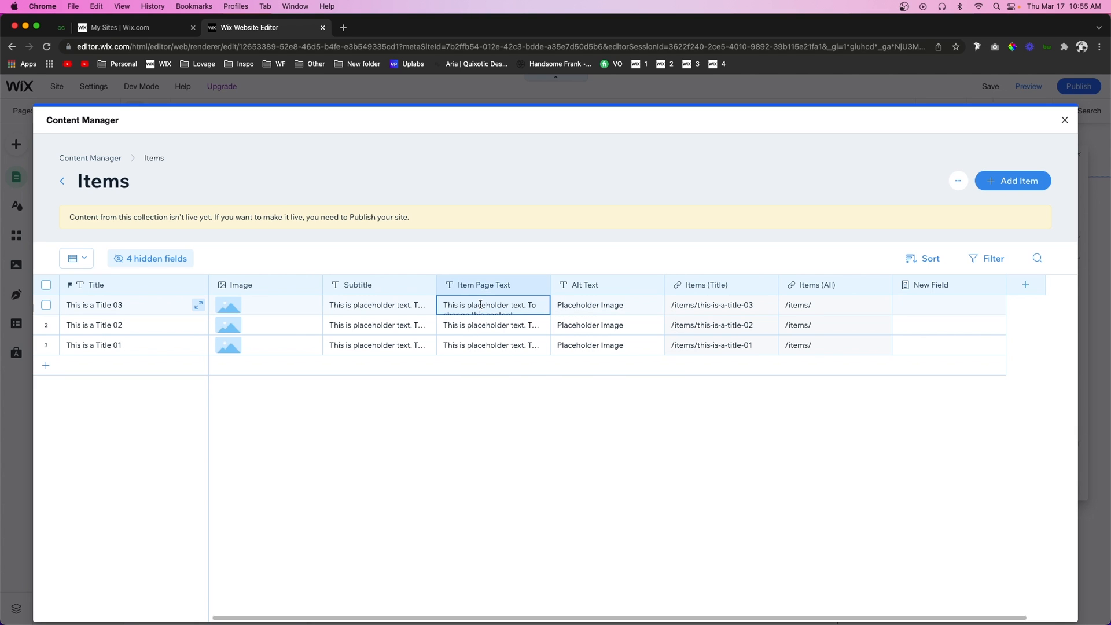
click(480, 307)
scroll(493, 393, down, 3)
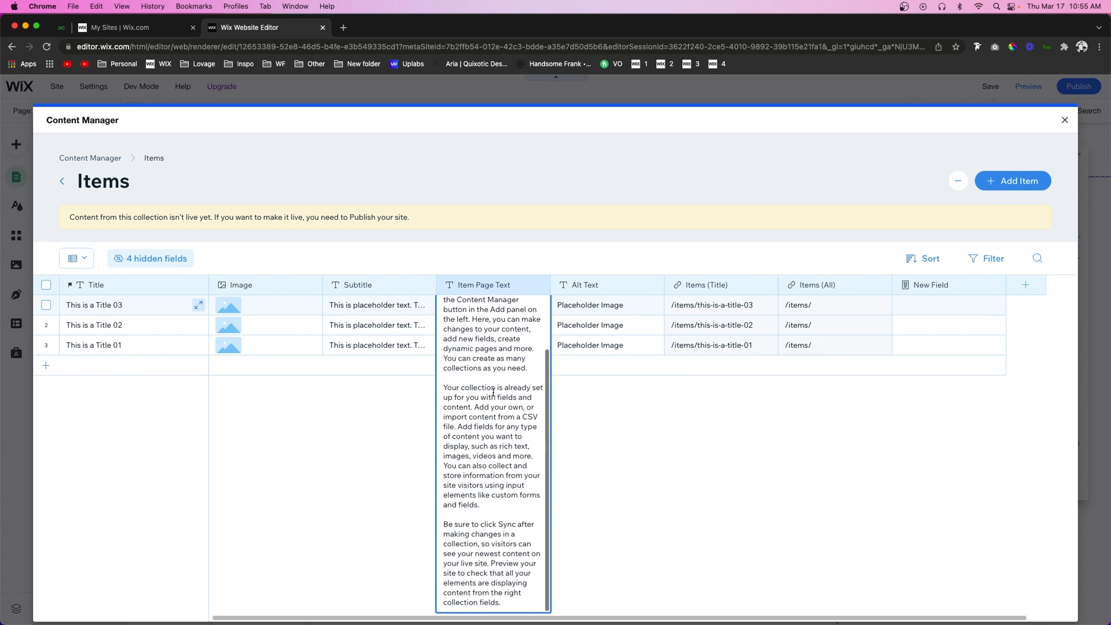
scroll(497, 382, up, 4)
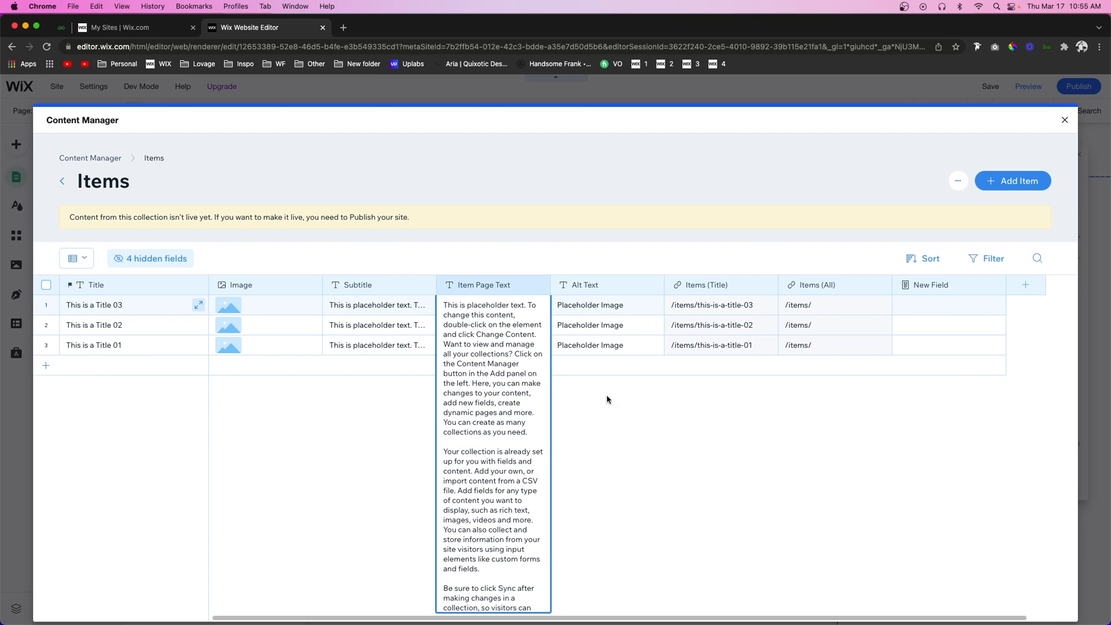
click(900, 449)
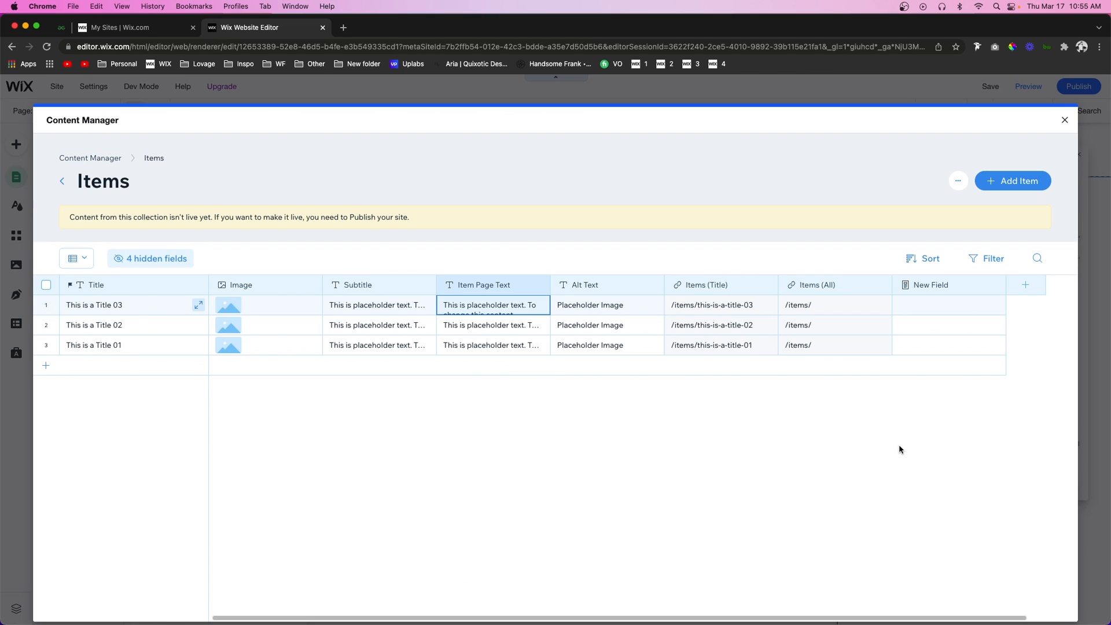
- Enter "assdfsdfsdf" in the rich content New Field of This is a Title 03 and format it as Heading 1
click(929, 309)
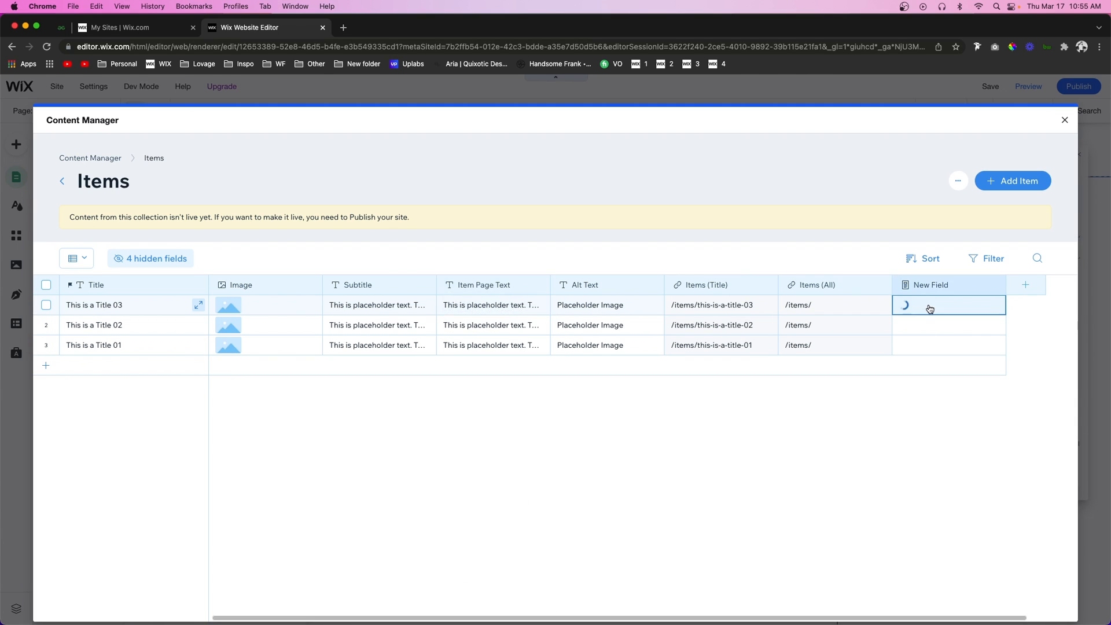
click(906, 312)
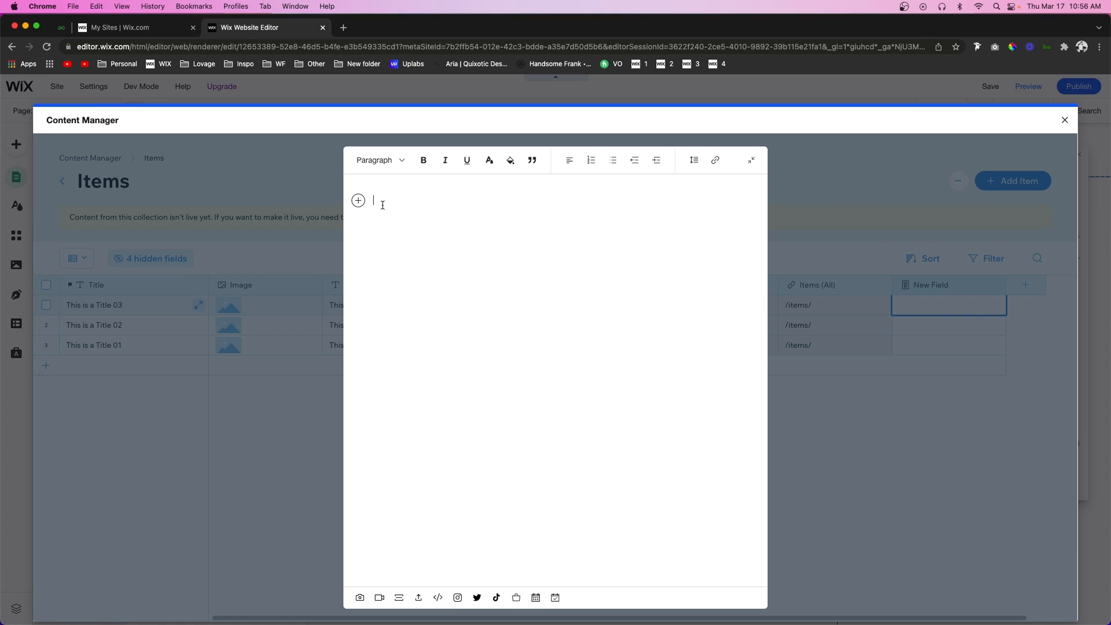
text(sdfsdfsdf)
drag(429, 200, 348, 207)
click(386, 165)
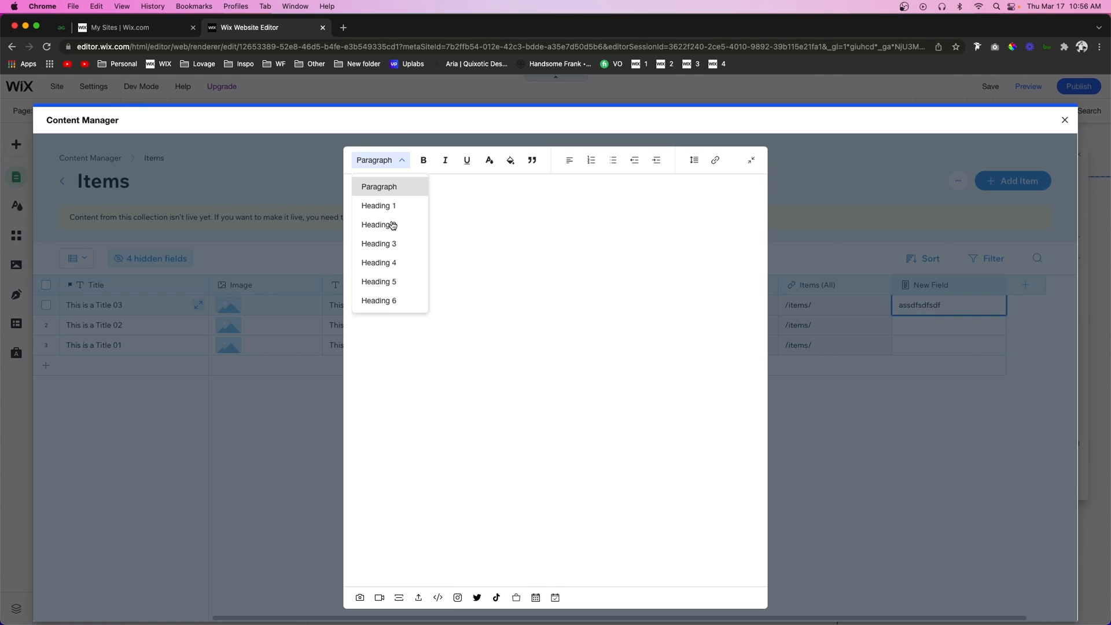
click(390, 210)
- Add the text "sdsfsdfsdsdfsdf" below the heading with a blank line between, formatted as Paragraph
click(519, 215)
key(Return)
key(Return)
click(392, 164)
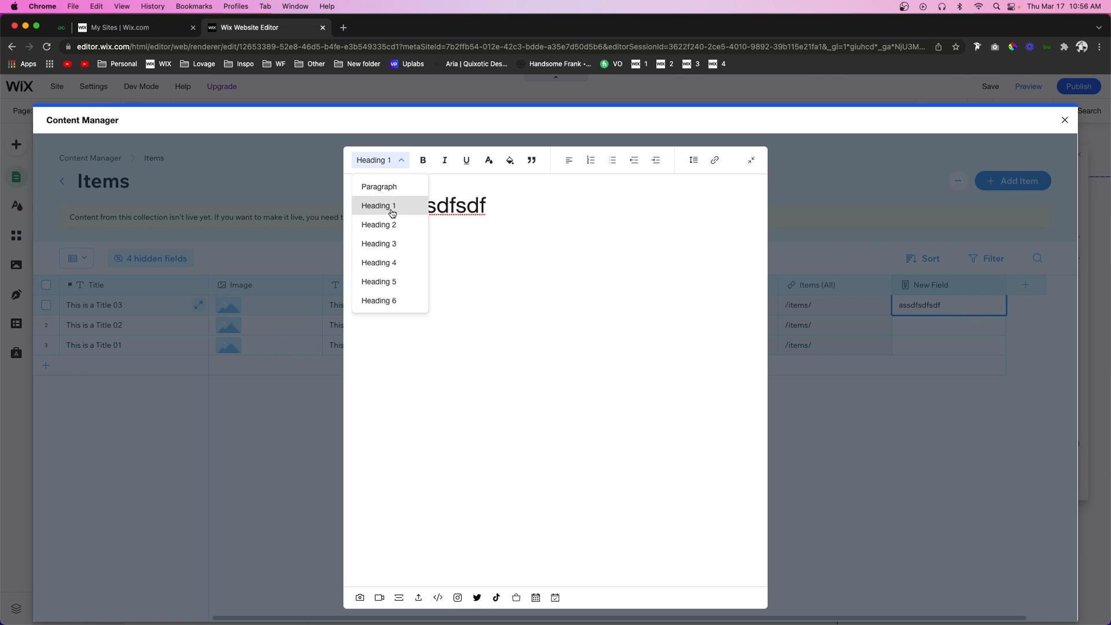
click(389, 188)
text(sdsfsdfsdsdfsdf)
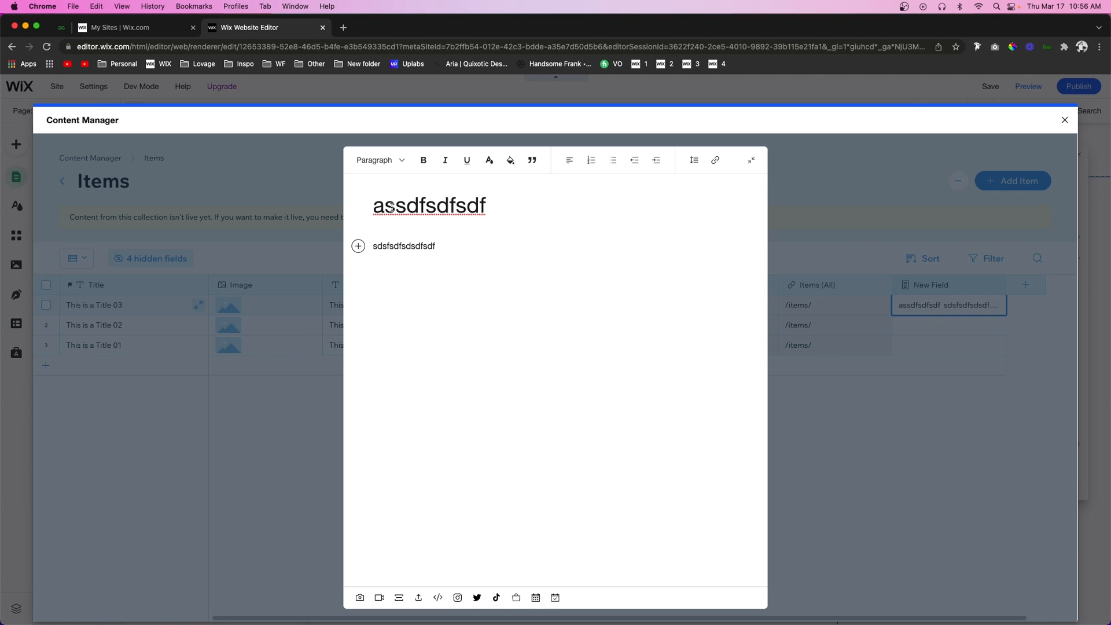
- Insert a divider line below the paragraph and place the photo of a woman with a black backpack beneath it
key(Return)
click(358, 271)
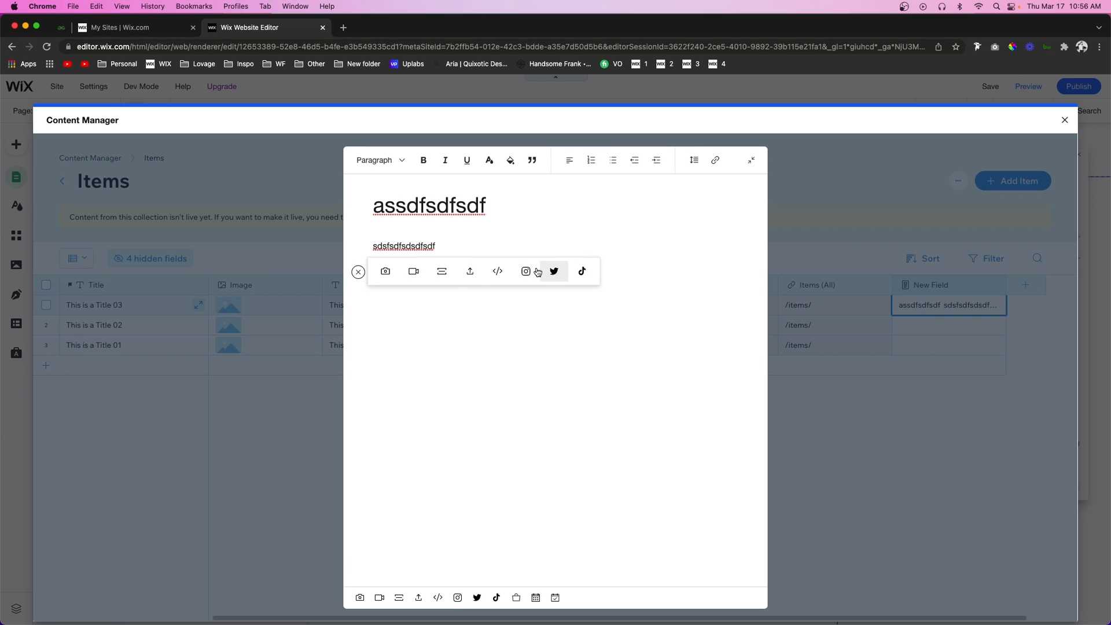
click(442, 271)
click(435, 325)
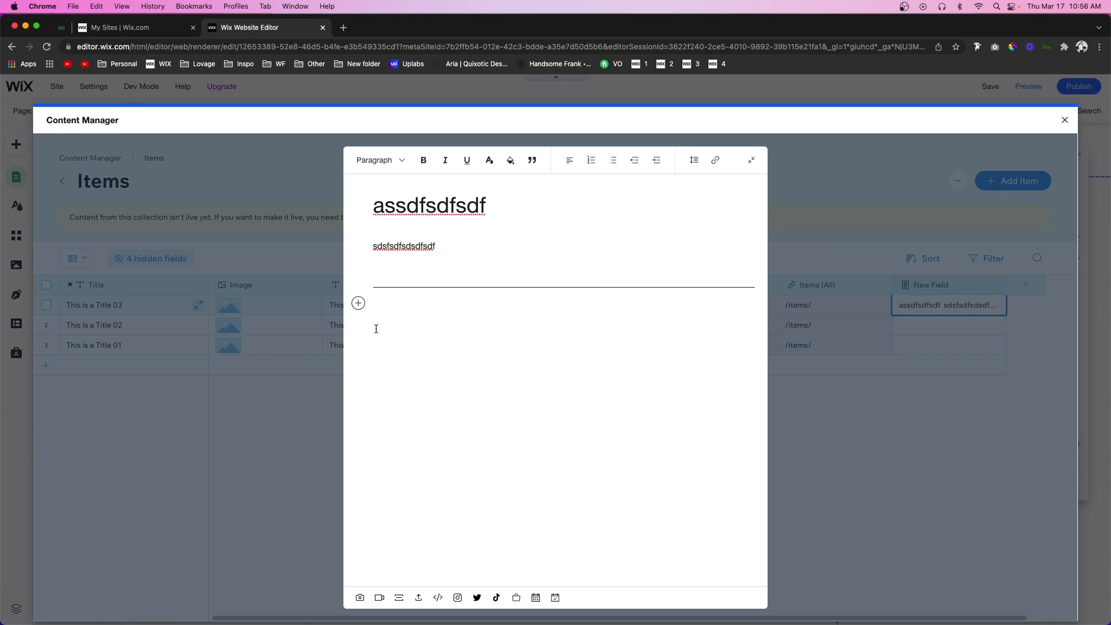
click(359, 304)
click(382, 306)
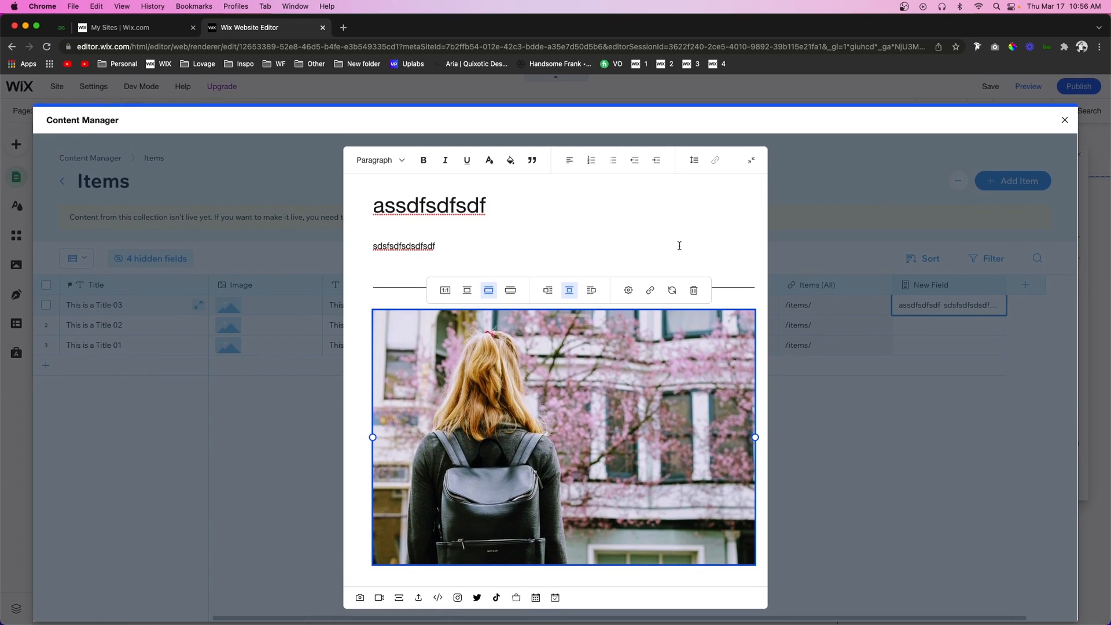
- Close the rich content editor, then review the saved New Field content of This is a Title 03 without editing it
click(754, 164)
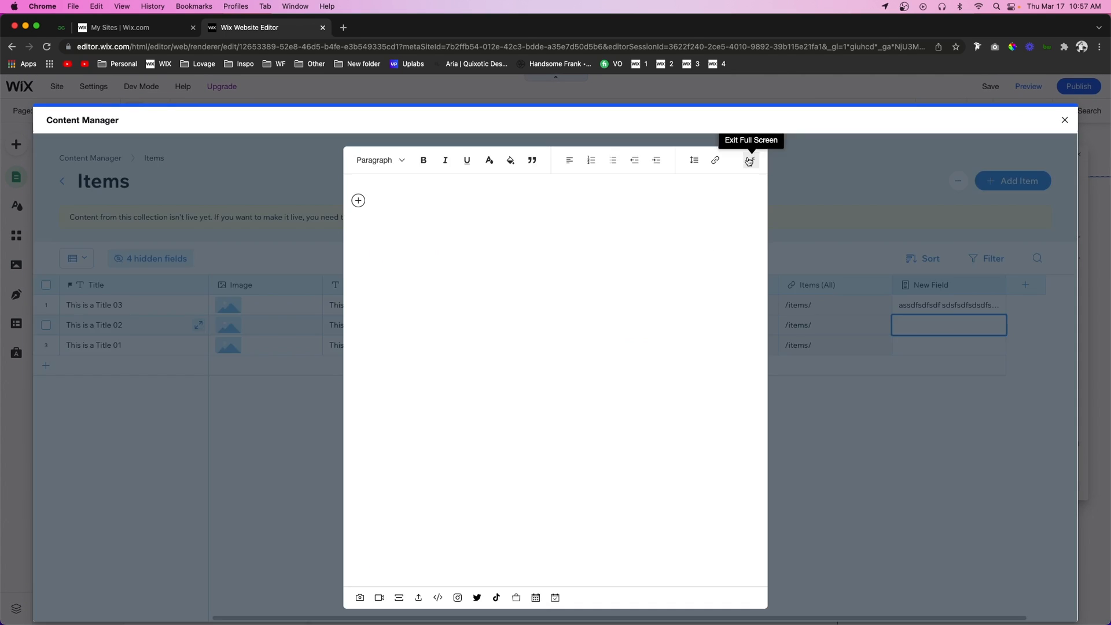
click(752, 163)
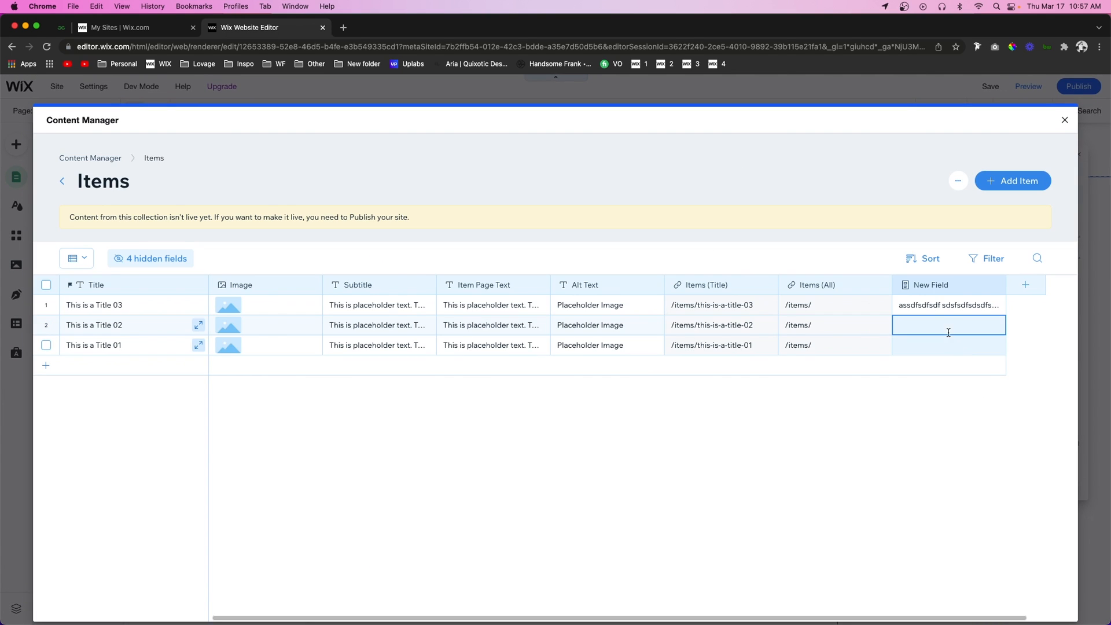
click(930, 303)
click(930, 303)
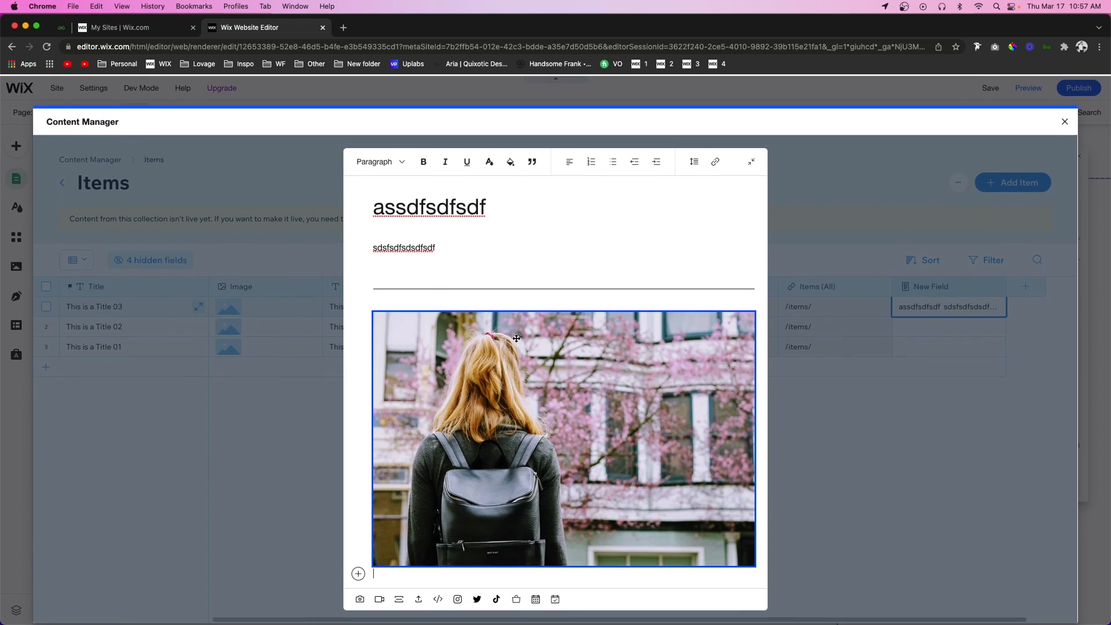
click(751, 164)
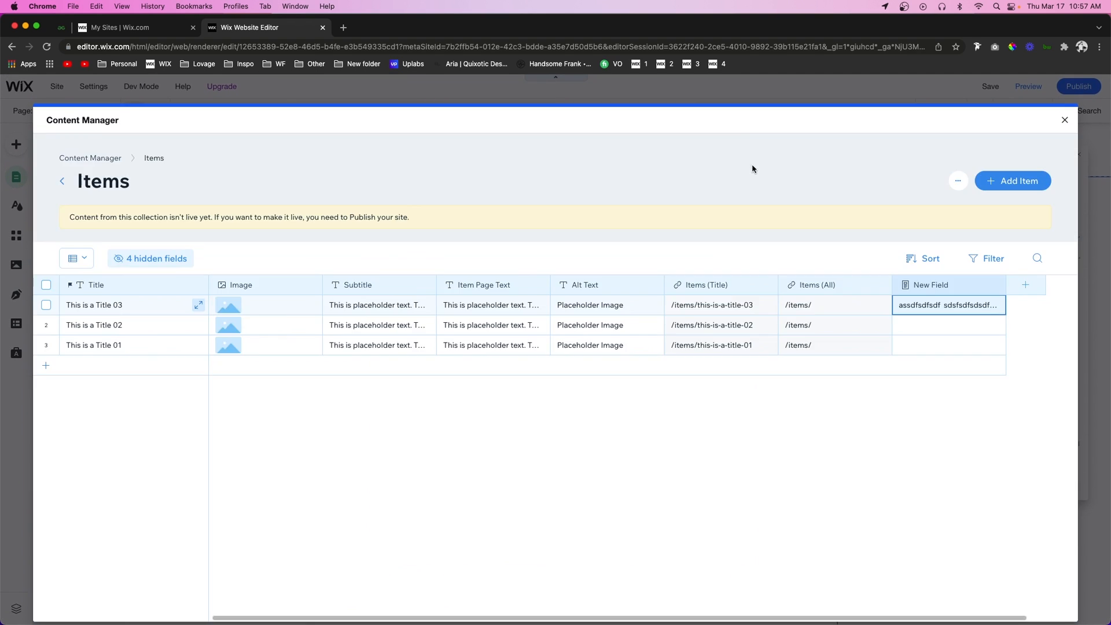
- Insert the photo of a young woman hugging an older woman into the rich content New Field of This is a Title 02
click(922, 326)
click(922, 325)
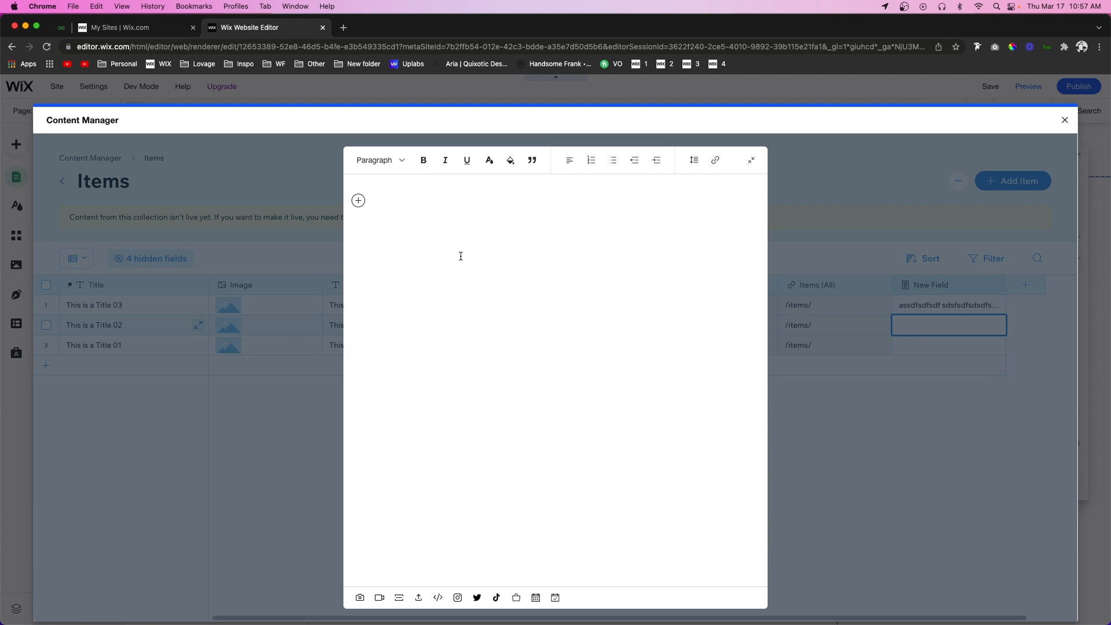
click(358, 200)
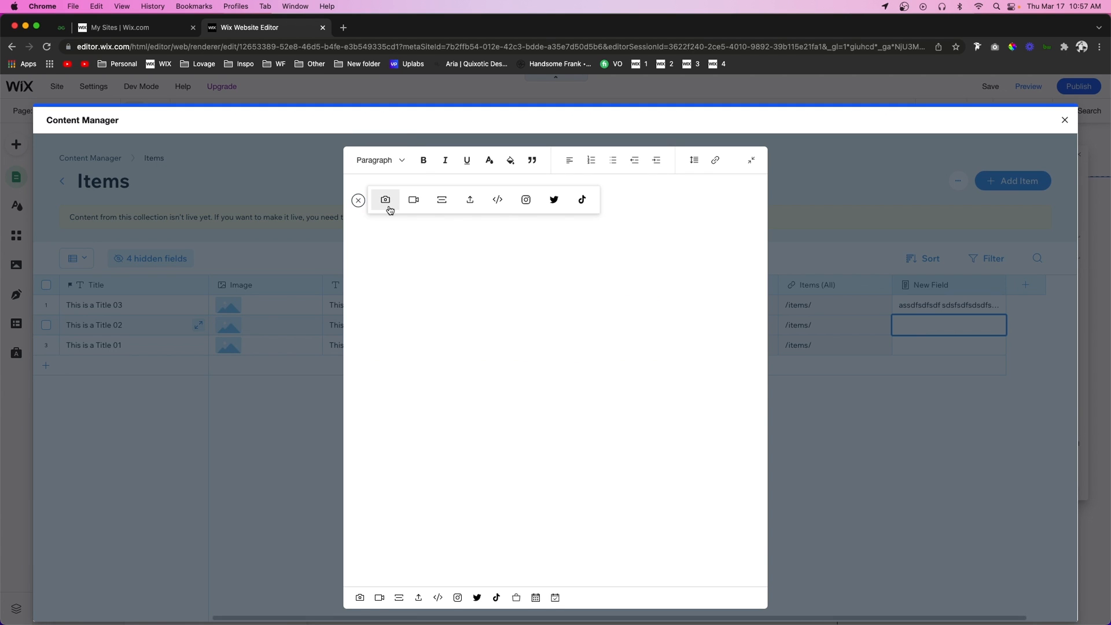
click(385, 200)
click(940, 581)
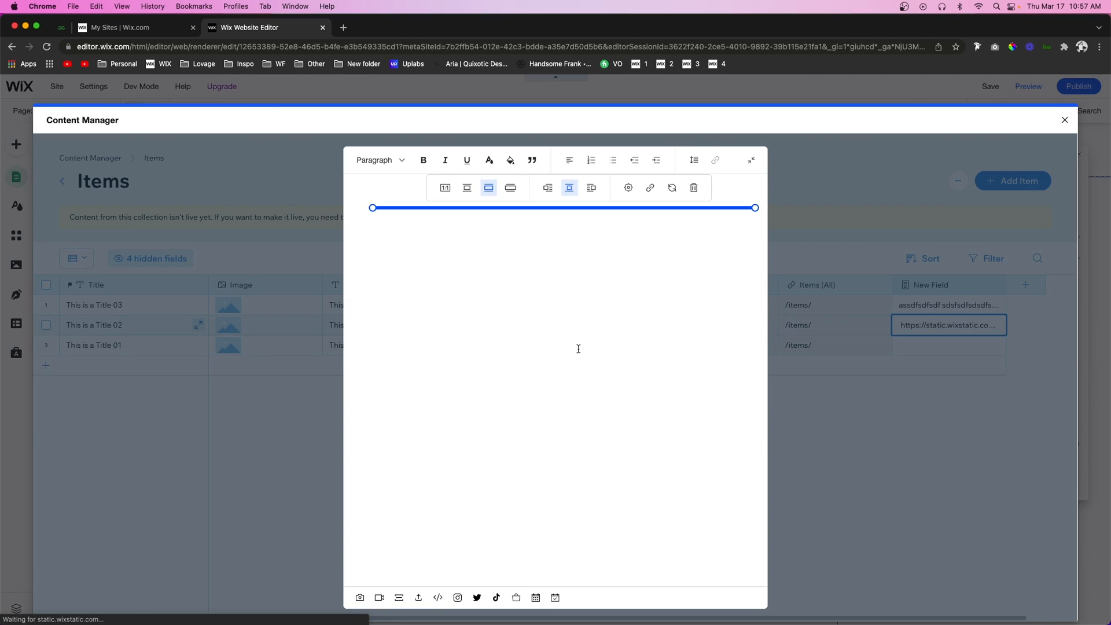
key(Return)
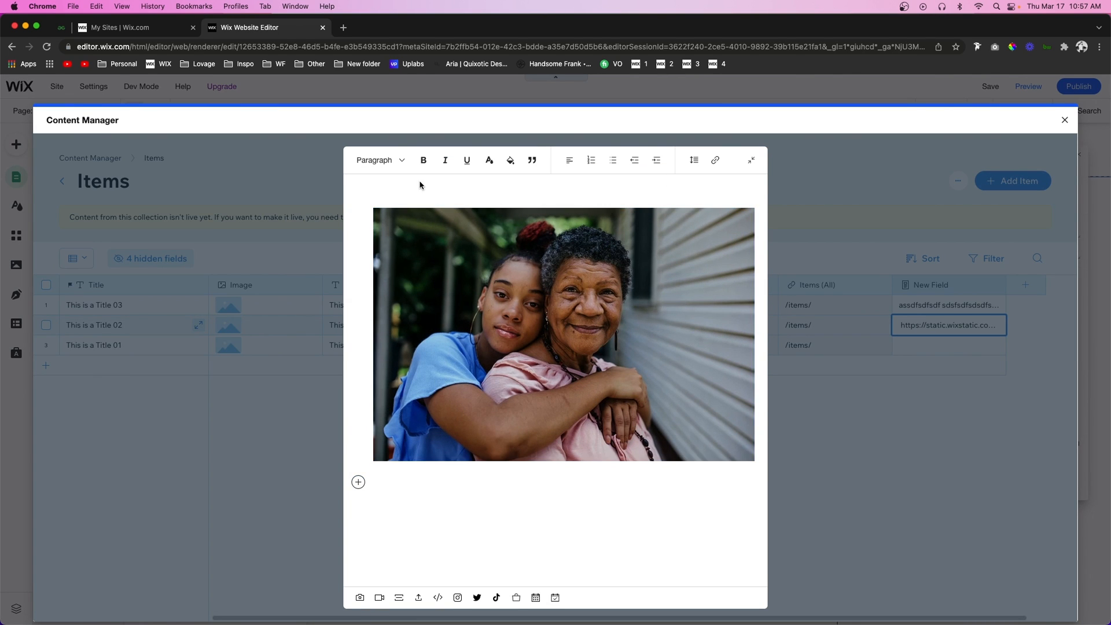
- Add the text "sdfdfsdfsdf" below the photo as Heading 2, followed by a blank line
click(383, 160)
click(387, 228)
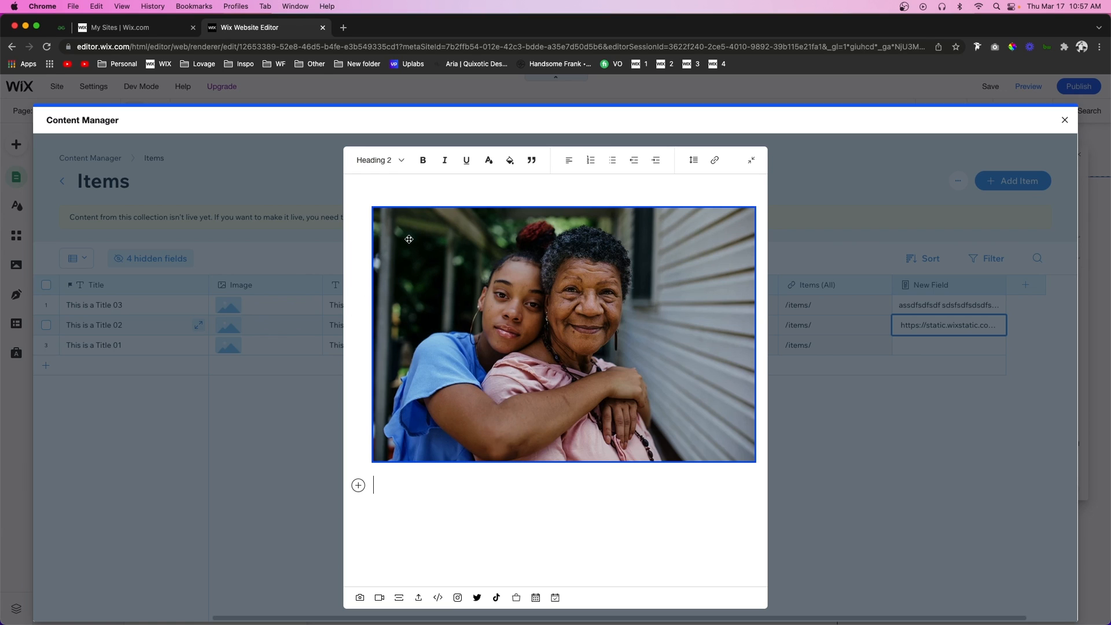
text(sdfdfsdfsdf)
key(Return)
key(Return)
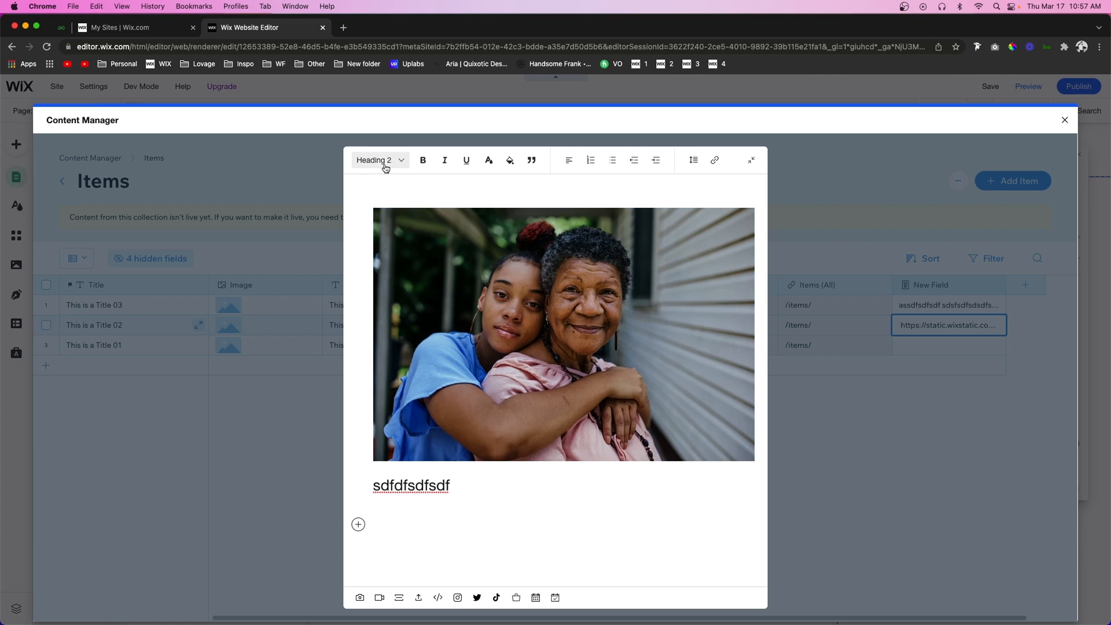
- Add the text "sdfsdfsdfd" below the heading, formatted as Paragraph, and start a new line after it
click(385, 162)
click(382, 186)
text(sdfsdfsdfd)
key(Return)
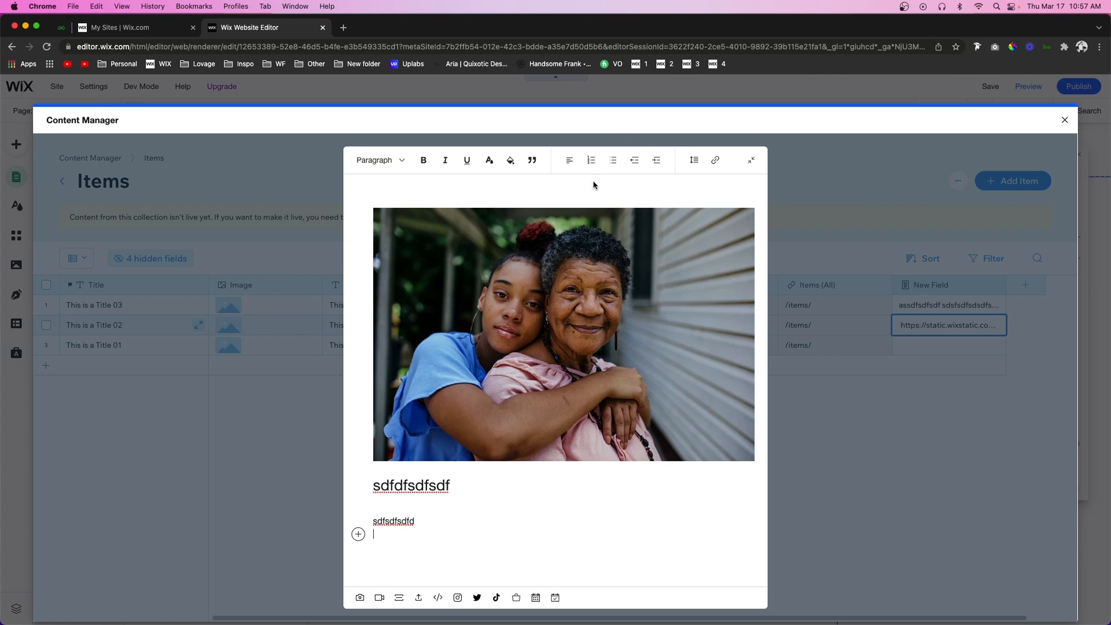